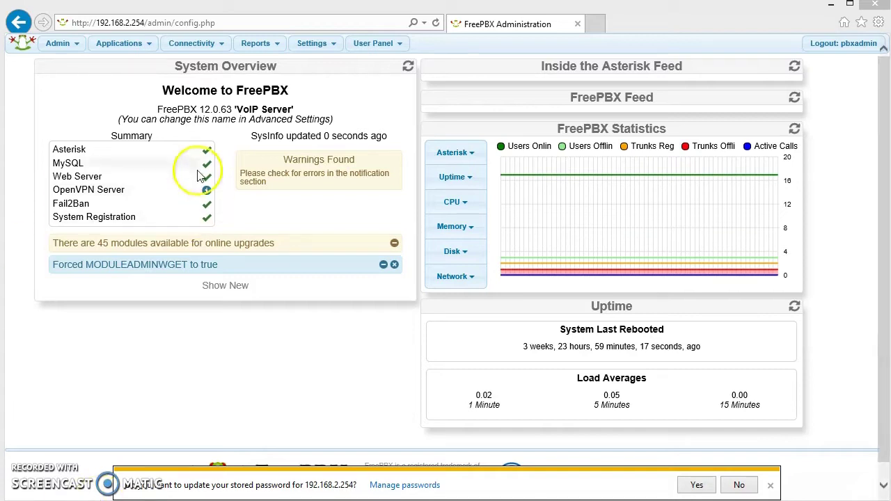
Step: Open the Applications menu from the FreePBX dashboard
click(119, 44)
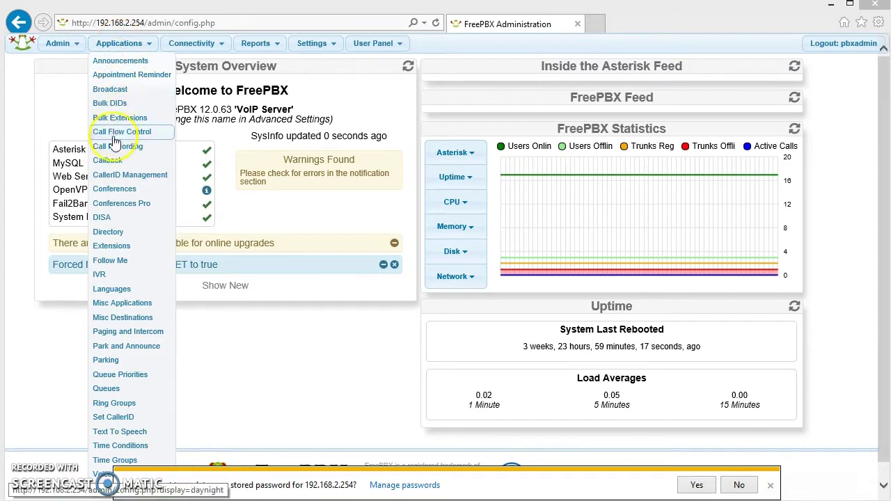
Step: Open extension 301, Jim Office, and look over the top of its form
click(106, 246)
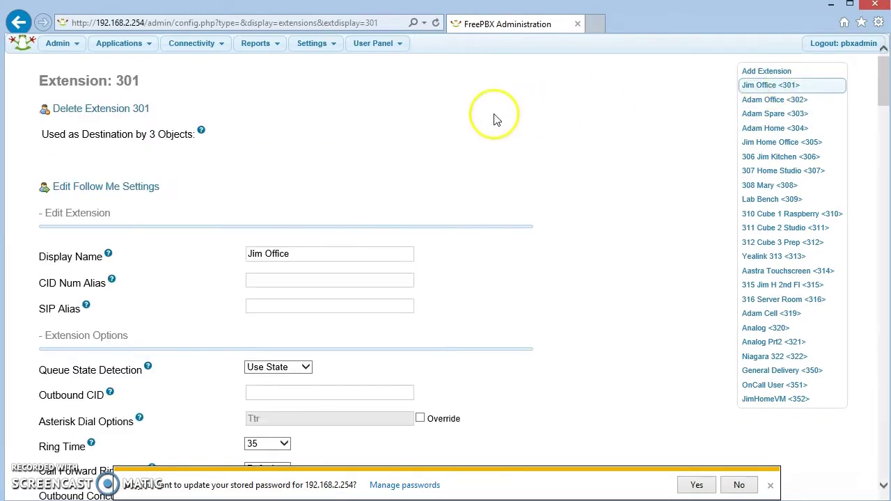
mouse_move(884, 90)
mouse_down()
mouse_move(862, 101)
mouse_move(857, 80)
mouse_up()
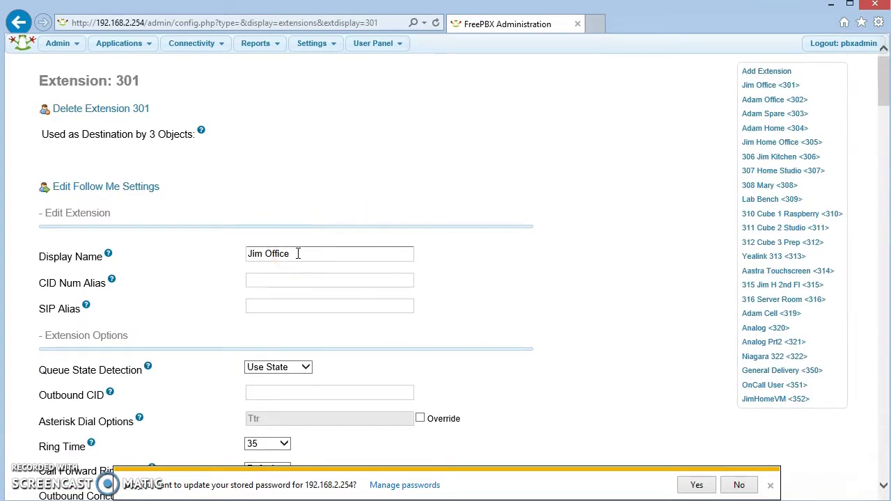
scroll(298, 254, down, 3)
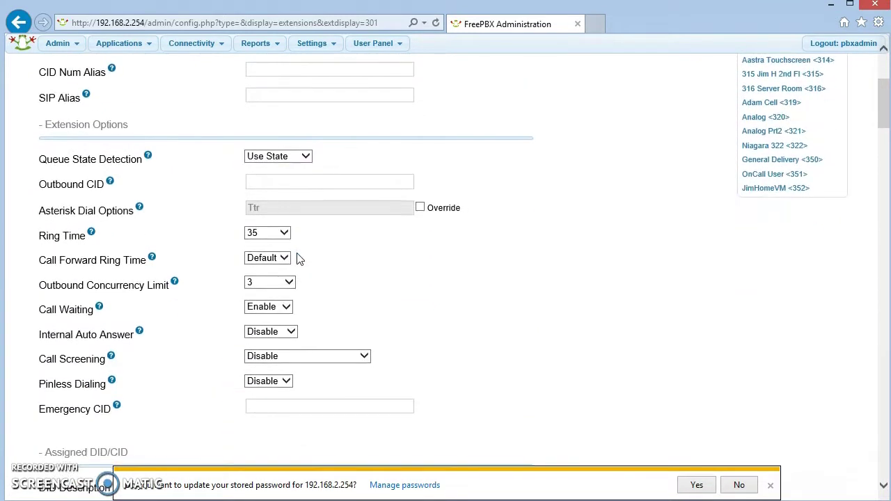
scroll(297, 258, up, 3)
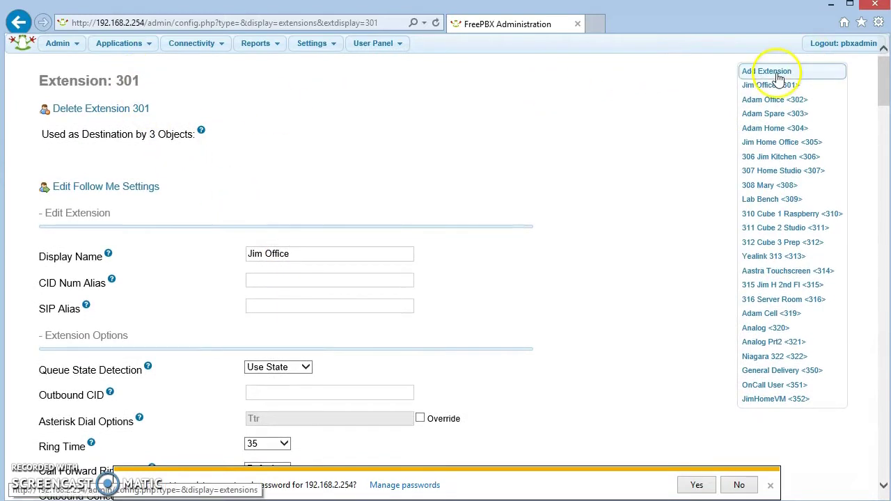
scroll(304, 180, down, 2)
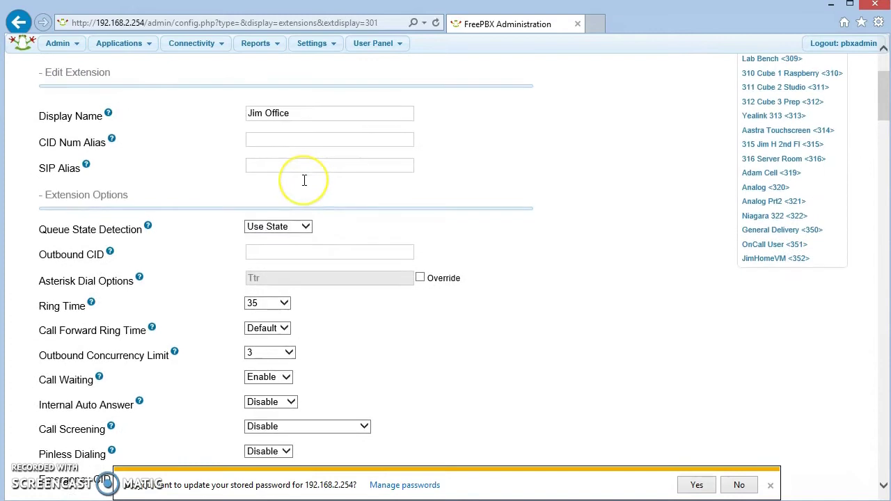
scroll(304, 181, up, 2)
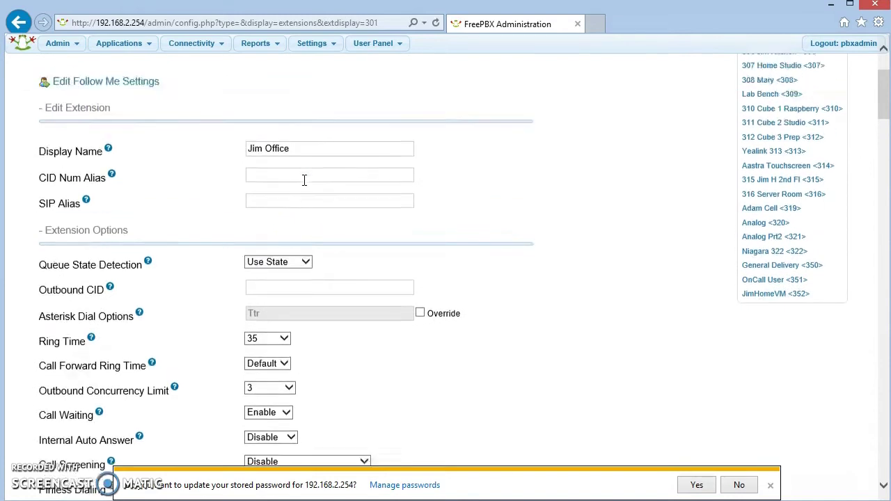
Step: Scroll through the rest of extension 301's settings, then return to the top
scroll(304, 179, down, 3)
scroll(305, 183, down, 2)
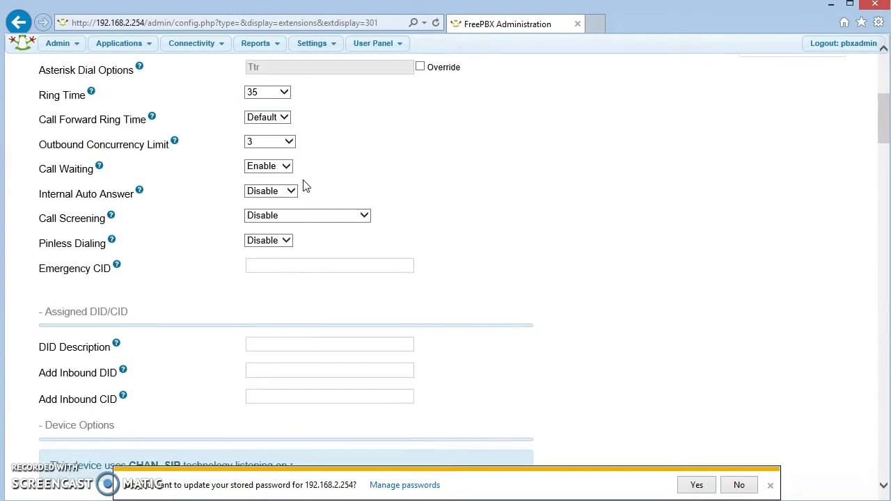
scroll(304, 185, down, 3)
scroll(303, 181, down, 2)
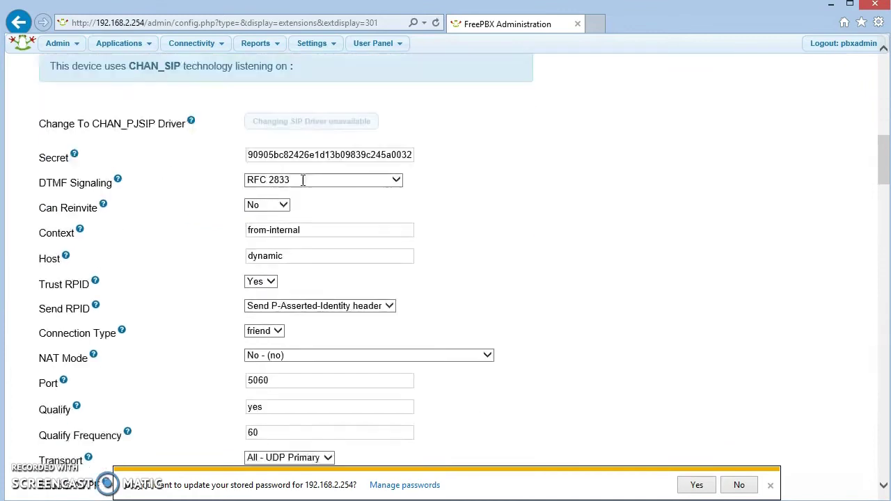
scroll(303, 181, down, 1)
scroll(302, 185, down, 3)
scroll(300, 183, down, 2)
scroll(301, 185, down, 2)
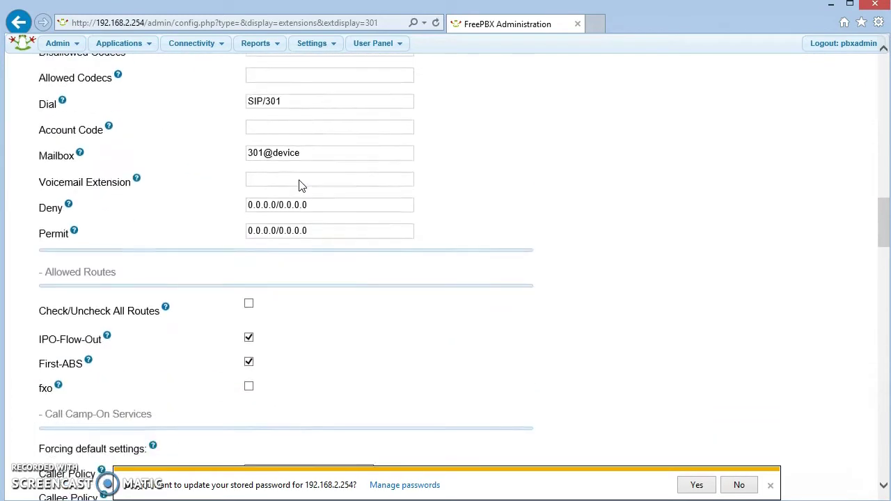
scroll(300, 186, down, 2)
scroll(299, 185, down, 3)
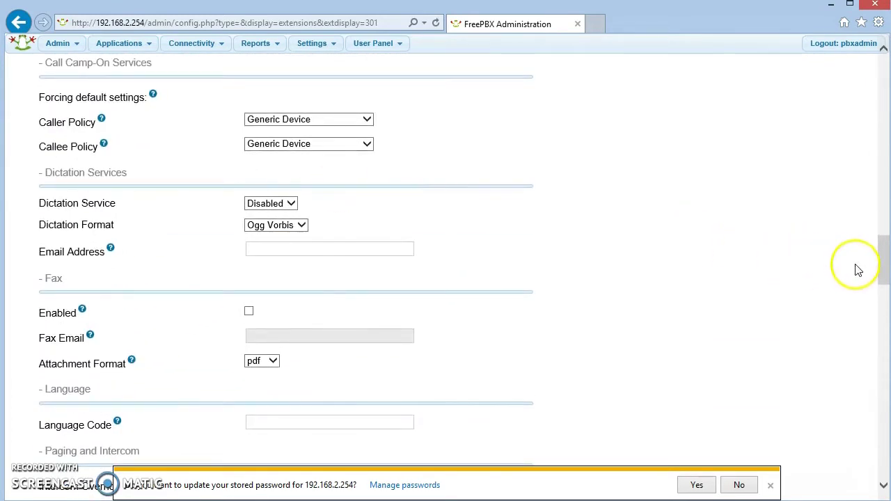
drag(882, 259, 881, 79)
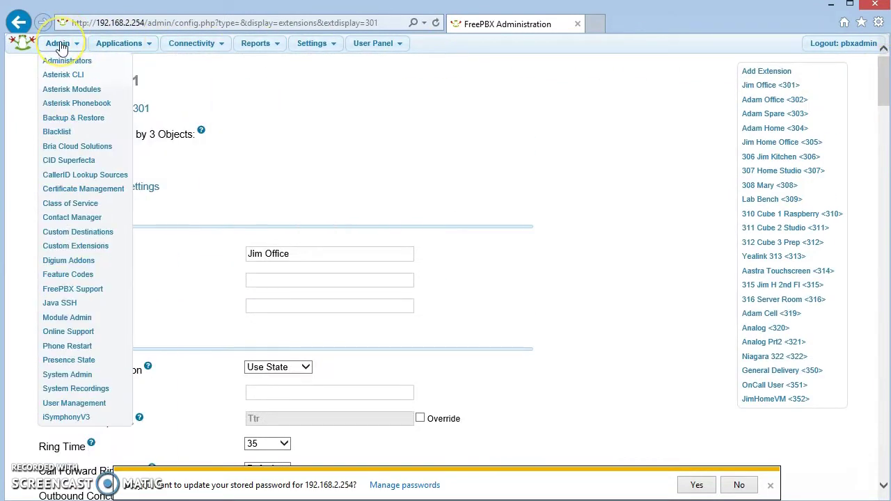
mouse_move(119, 44)
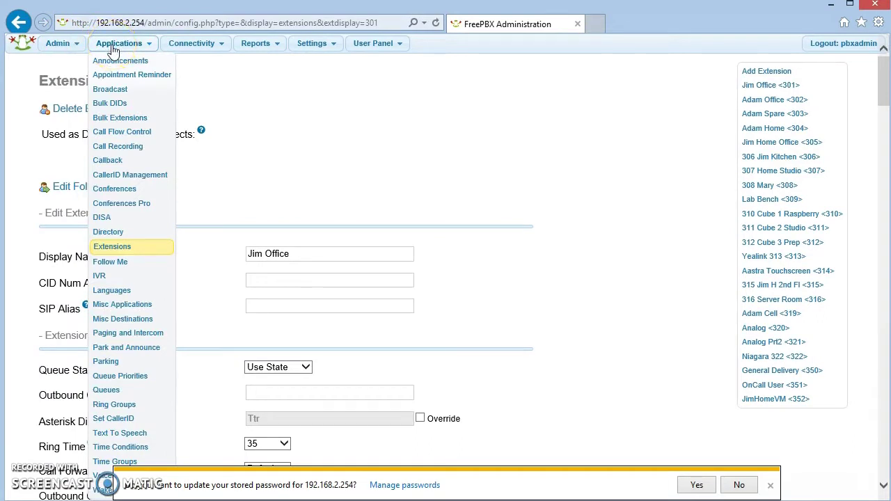
Step: Review the MKE-Day IVR entries: key 0 to voicemail, 1 and 3 to 301, 2 to 302
click(98, 275)
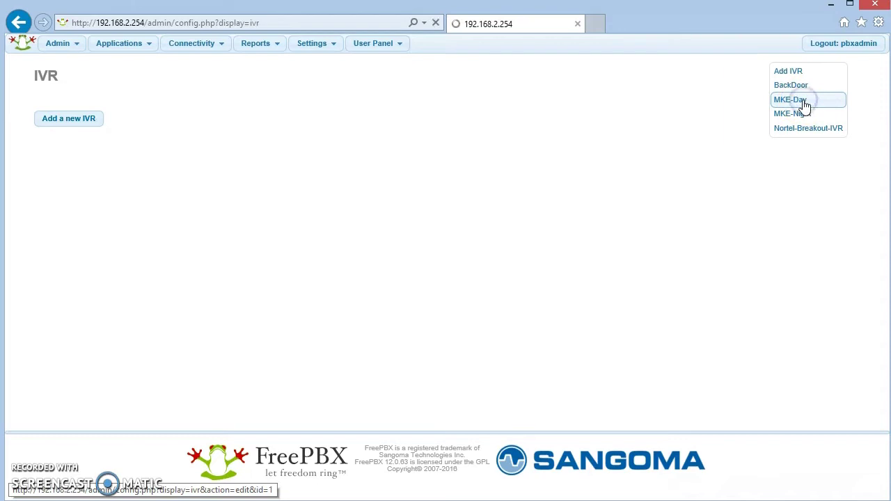
click(801, 101)
click(497, 165)
scroll(498, 167, down, 3)
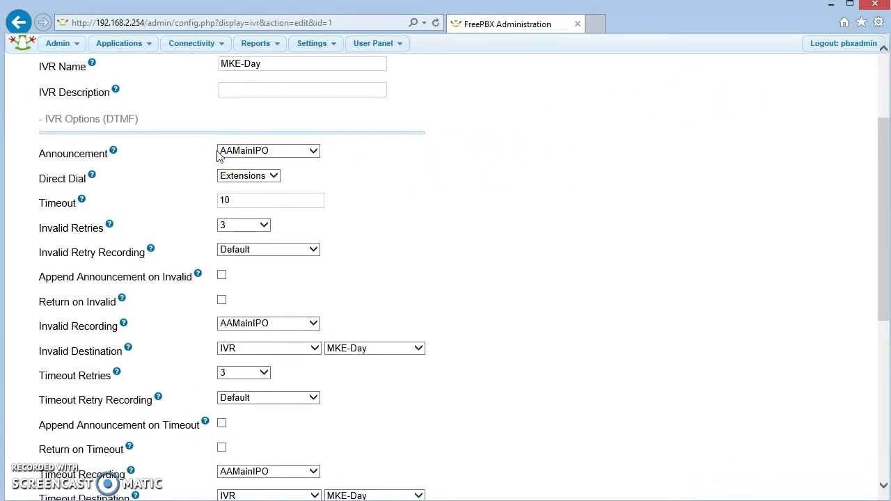
middle_click(222, 97)
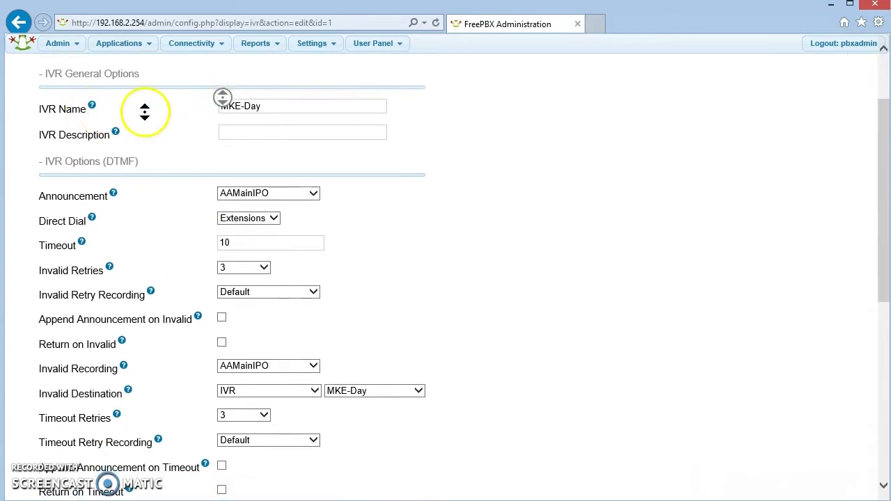
scroll(258, 226, down, 2)
scroll(258, 230, down, 2)
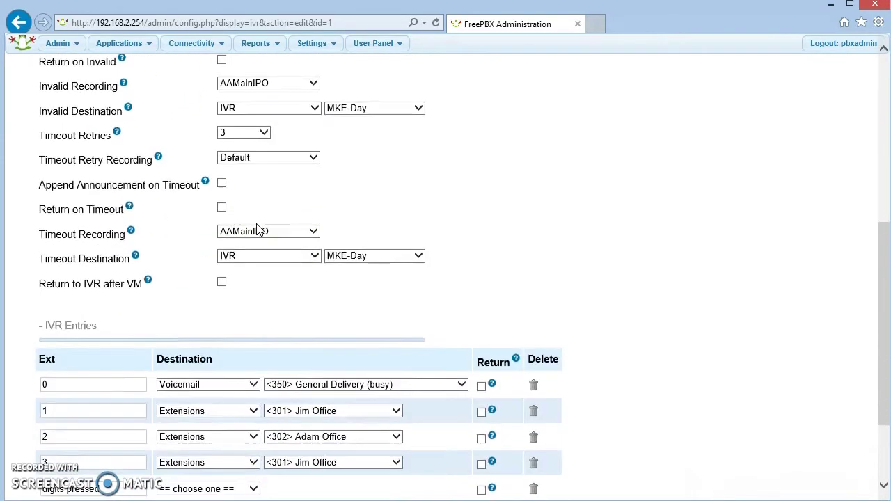
scroll(257, 230, down, 2)
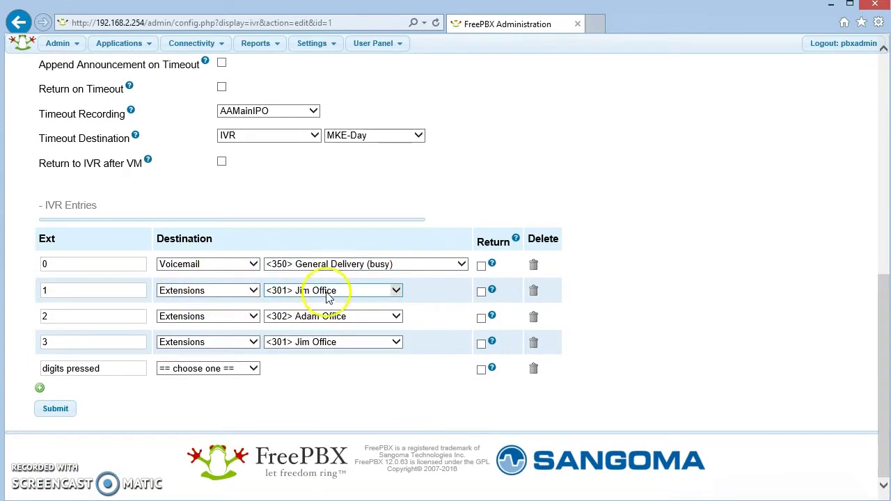
scroll(597, 247, up, 3)
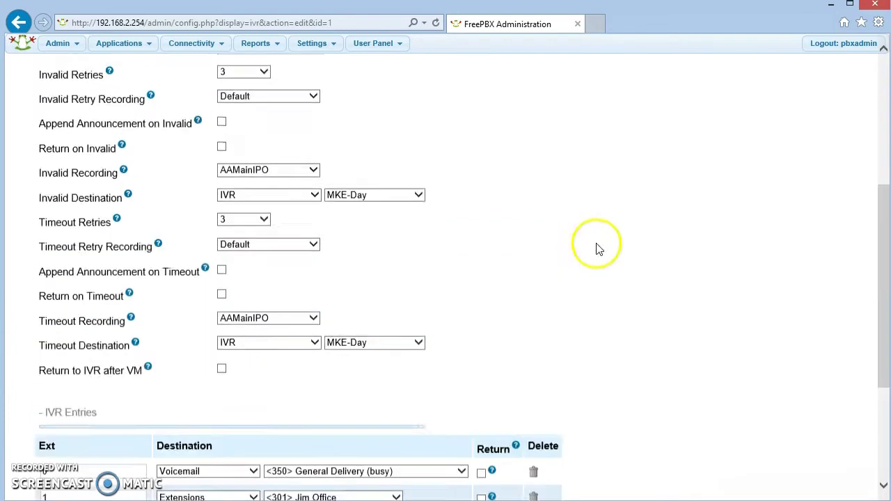
scroll(780, 173, up, 4)
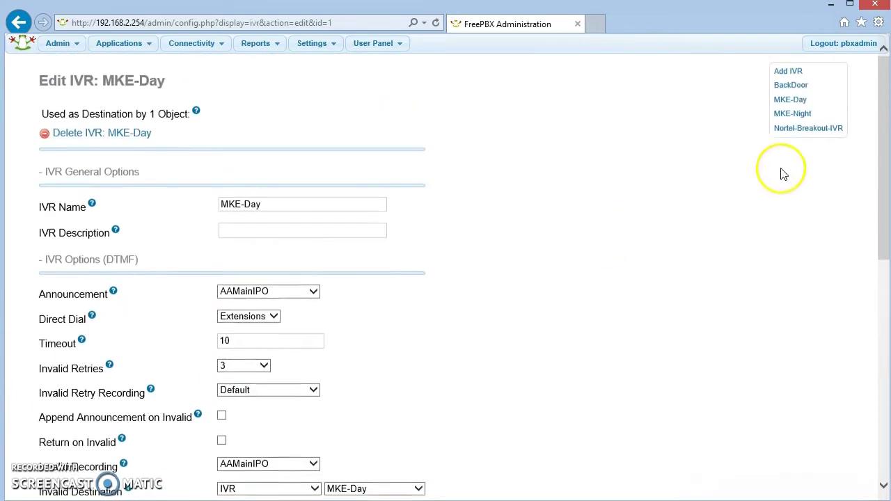
Step: Open the MKE-Night IVR and scroll through its settings
click(791, 113)
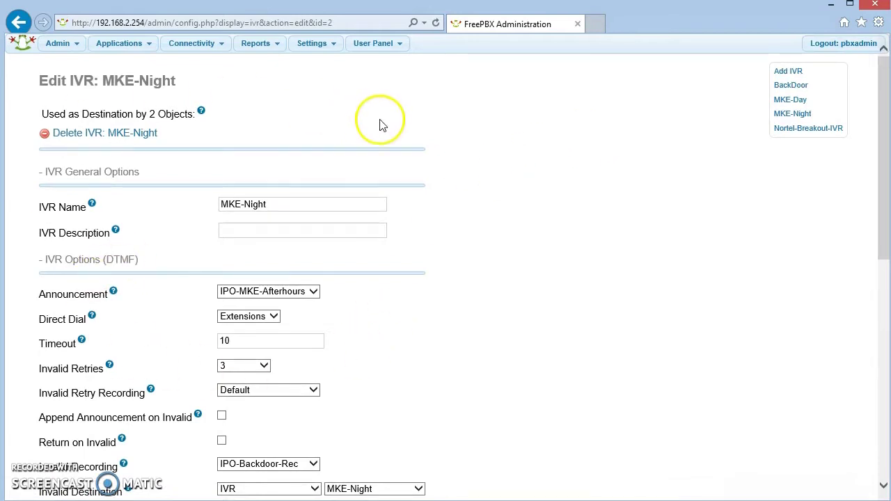
scroll(467, 188, down, 5)
scroll(467, 192, down, 3)
scroll(467, 191, up, 5)
scroll(467, 188, up, 3)
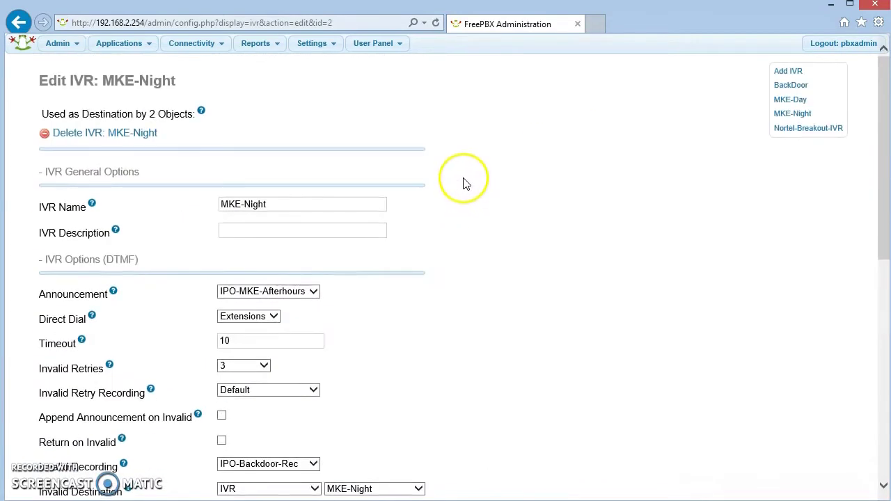
Step: Review Nortel-Breakout-IVR (key 1 to voicemail 350, key 3 to 351), then view Asterisk Info
click(803, 133)
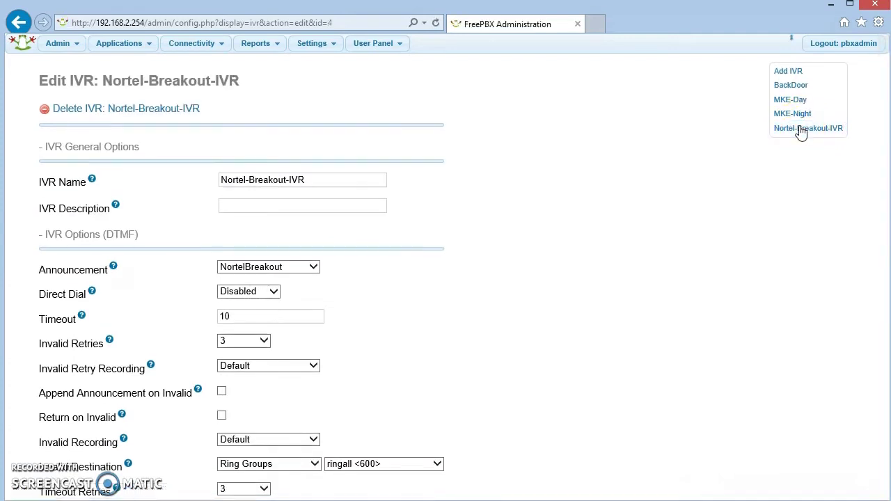
click(475, 176)
scroll(476, 175, down, 5)
scroll(477, 179, down, 1)
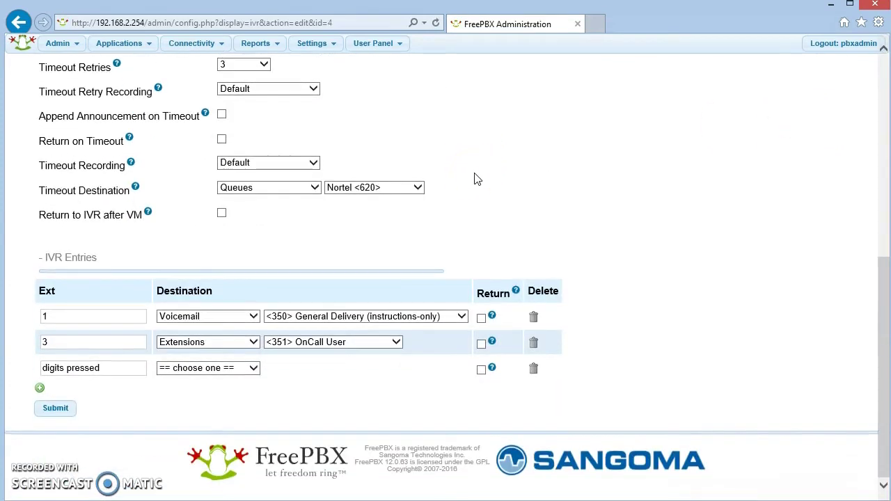
middle_click(477, 178)
click(469, 159)
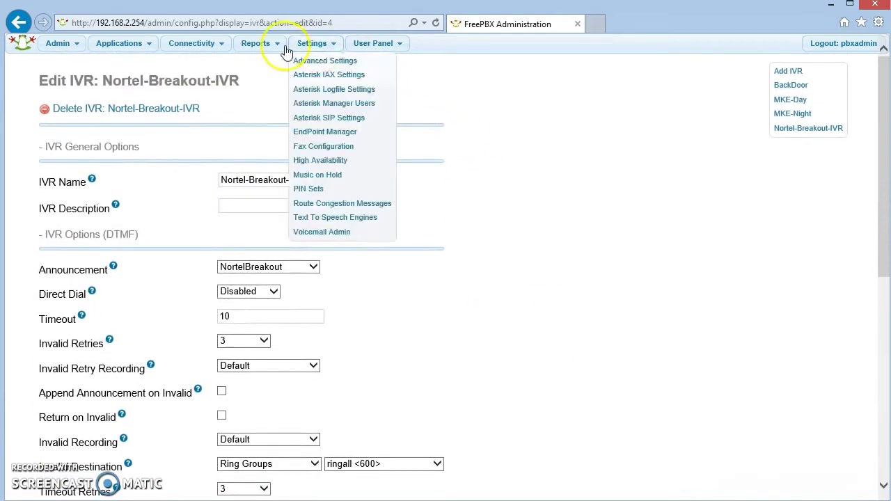
click(165, 47)
mouse_move(258, 43)
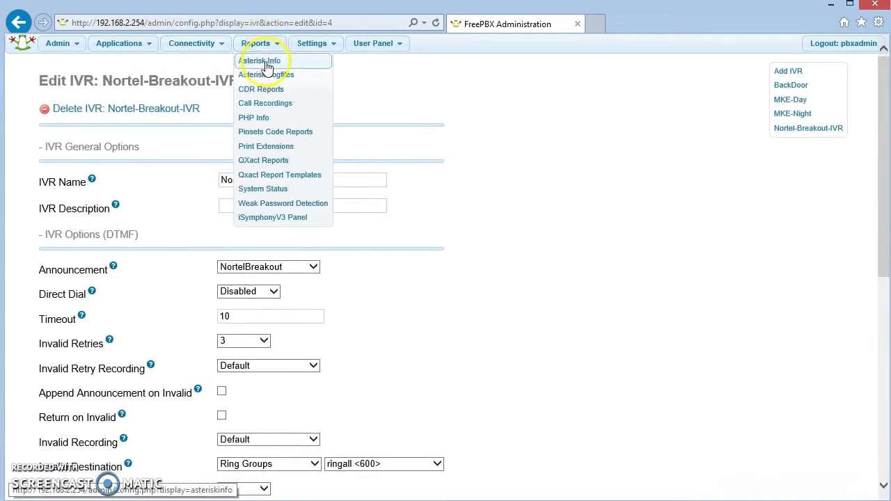
click(266, 62)
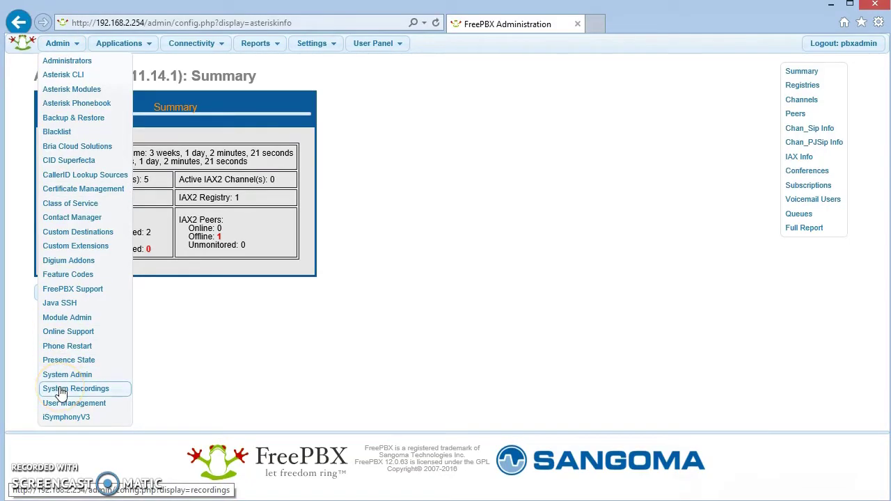
Step: Open AAMainIPO in System Recordings, focus its name field, and play its audio file
click(61, 388)
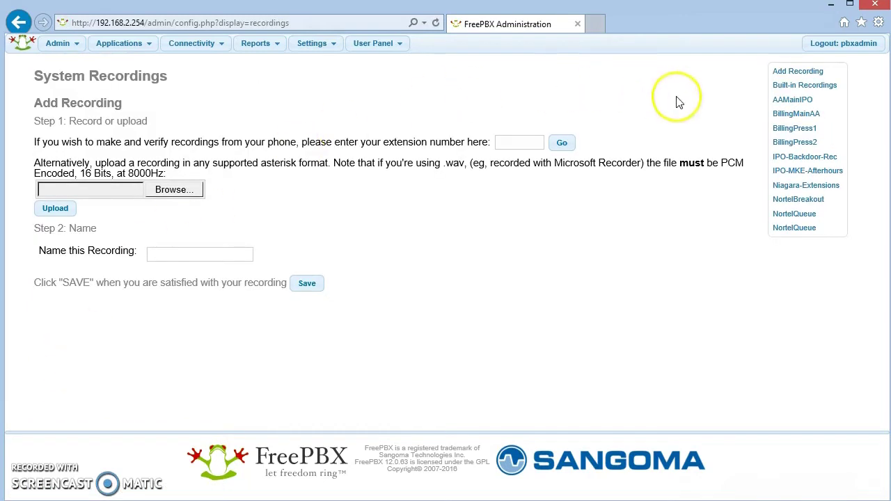
click(794, 105)
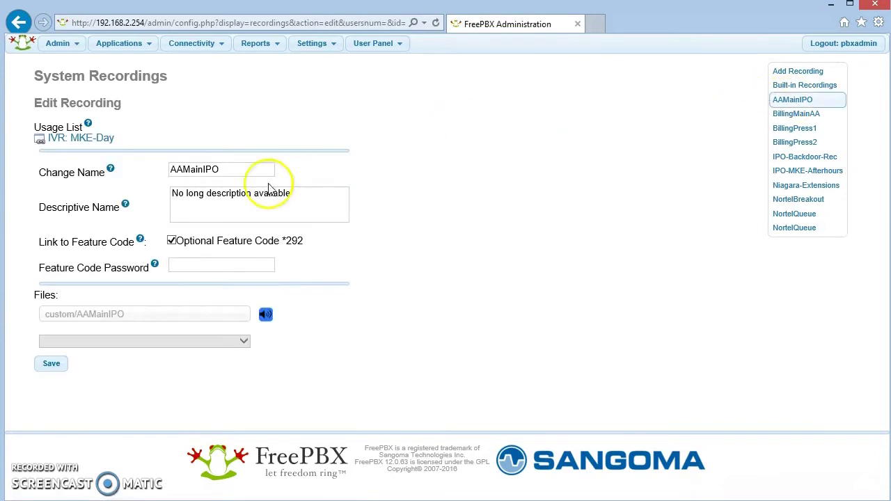
click(216, 167)
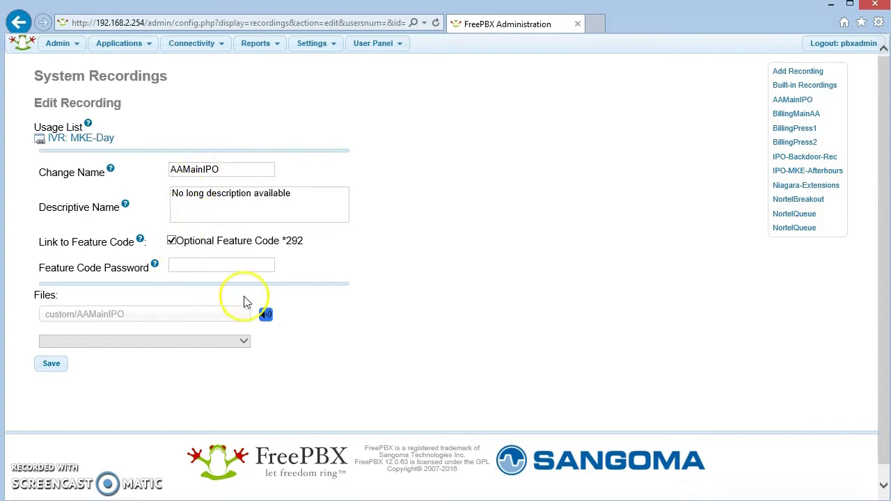
click(266, 316)
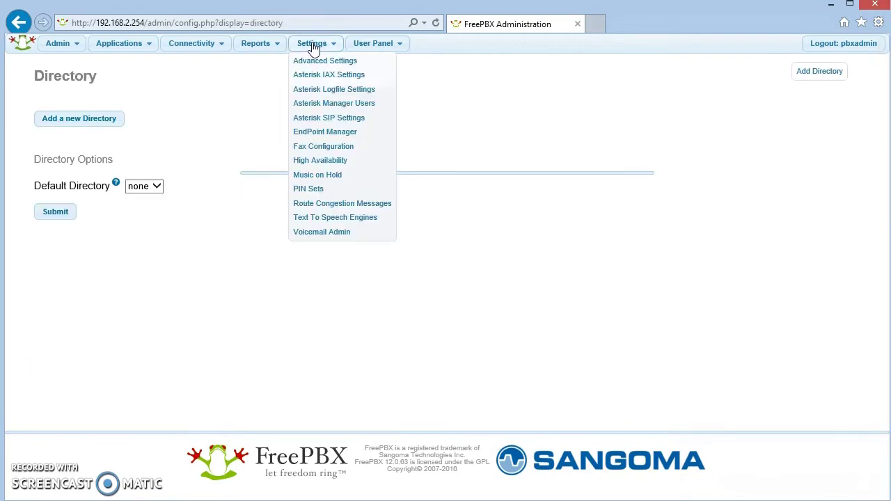
Step: Review inbound route 1970-Backdoor+Conf: CID prefix Conf-, destination IVR BackDoor
click(199, 45)
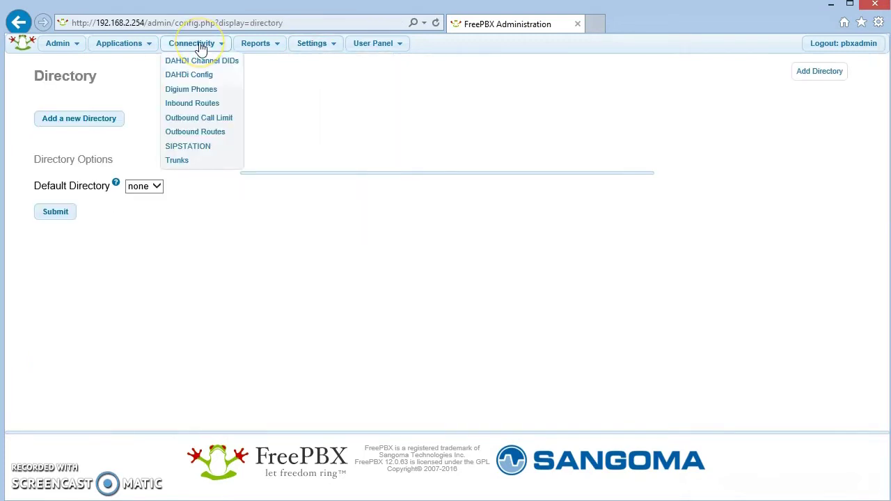
click(192, 104)
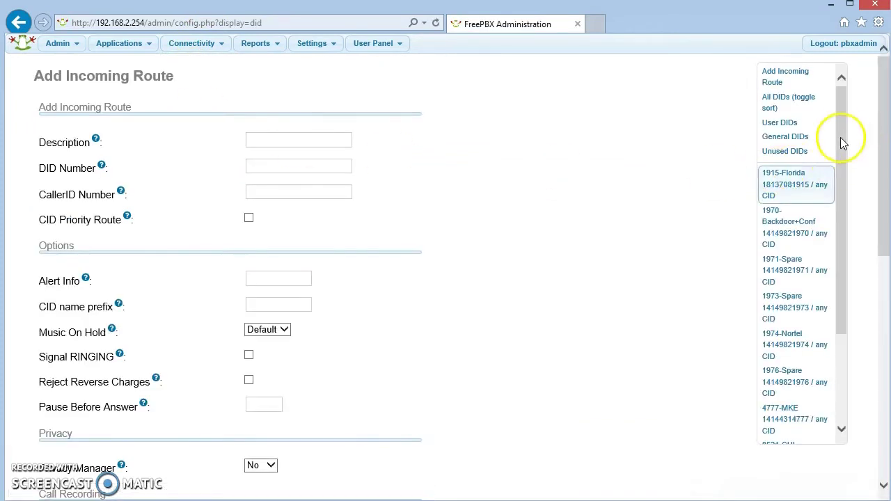
drag(847, 132, 835, 249)
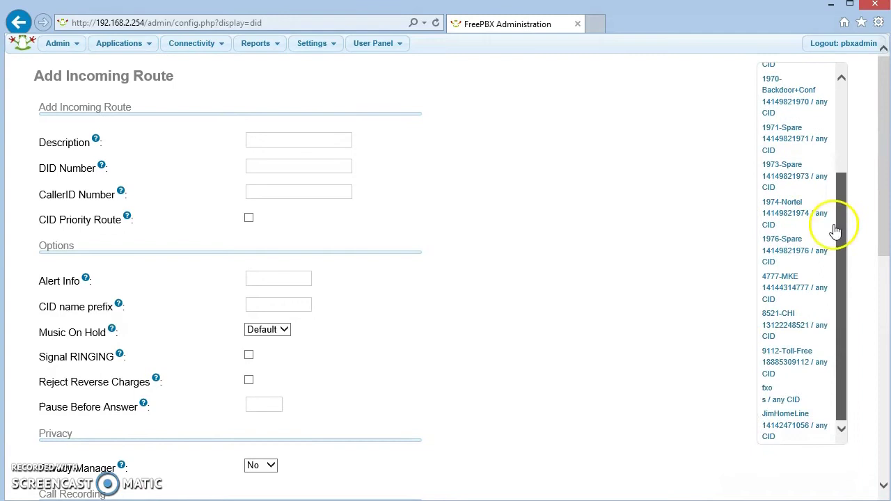
drag(839, 249, 843, 193)
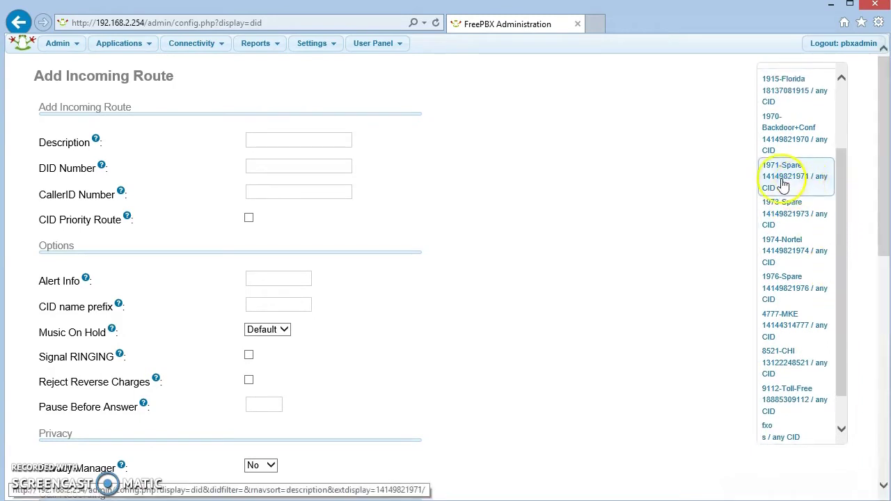
click(792, 144)
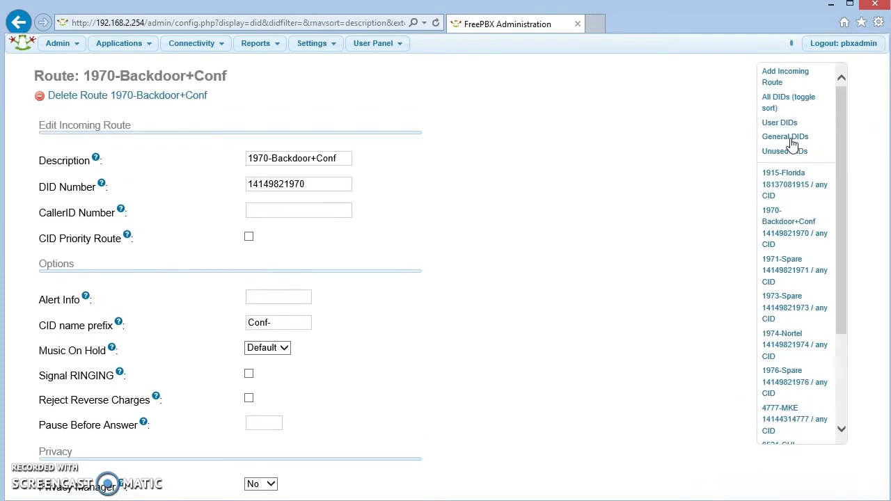
scroll(331, 260, down, 3)
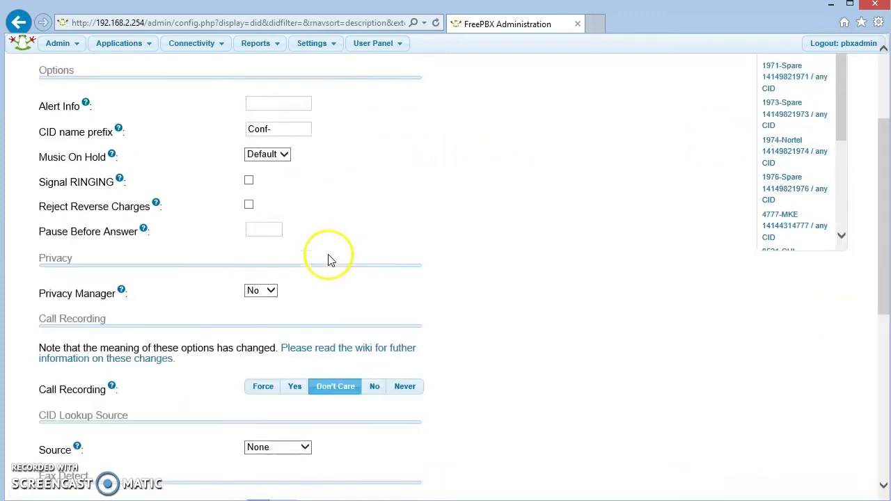
scroll(331, 259, down, 5)
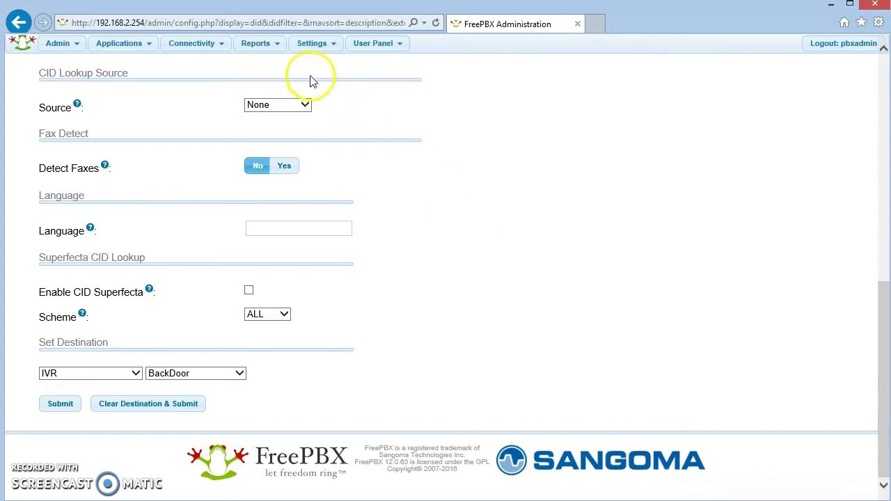
click(261, 46)
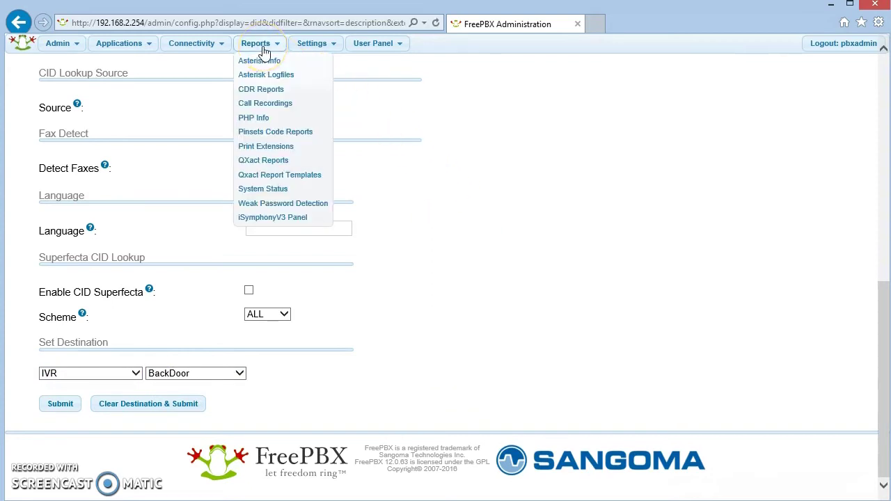
Step: Search CDR Reports from 21 February 2016 onward, returning 100 call records
click(268, 89)
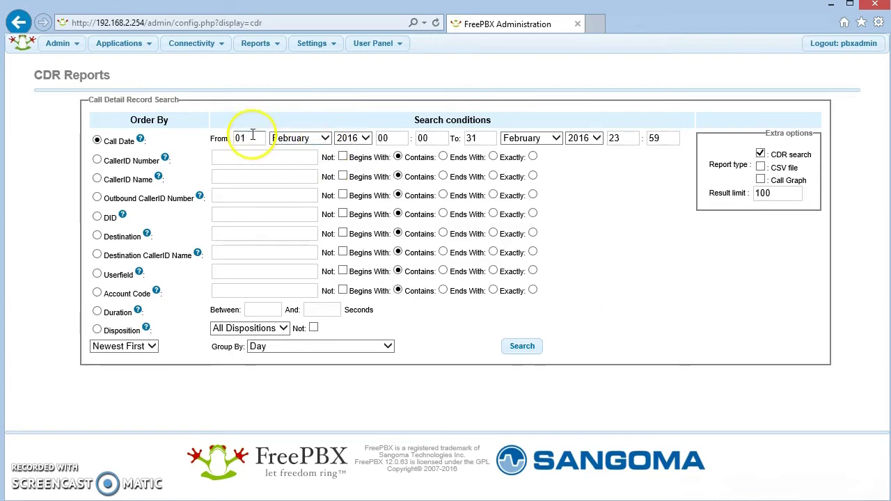
drag(253, 135, 215, 139)
text(21)
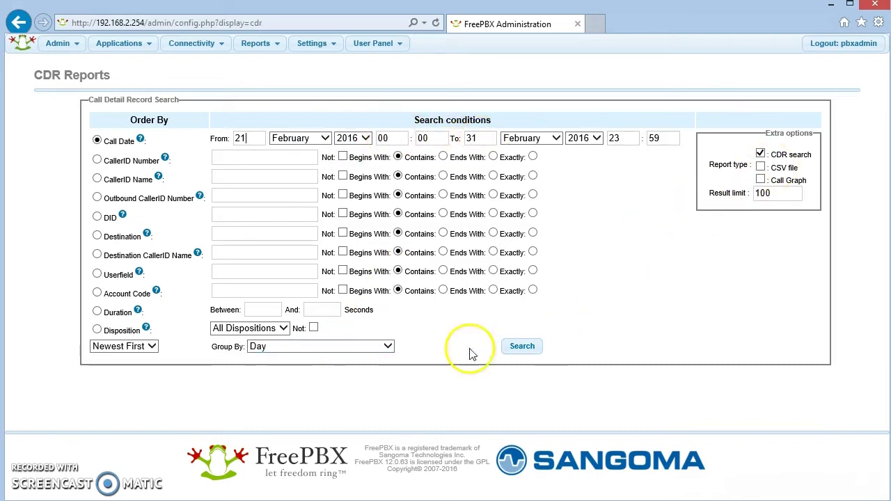
click(522, 347)
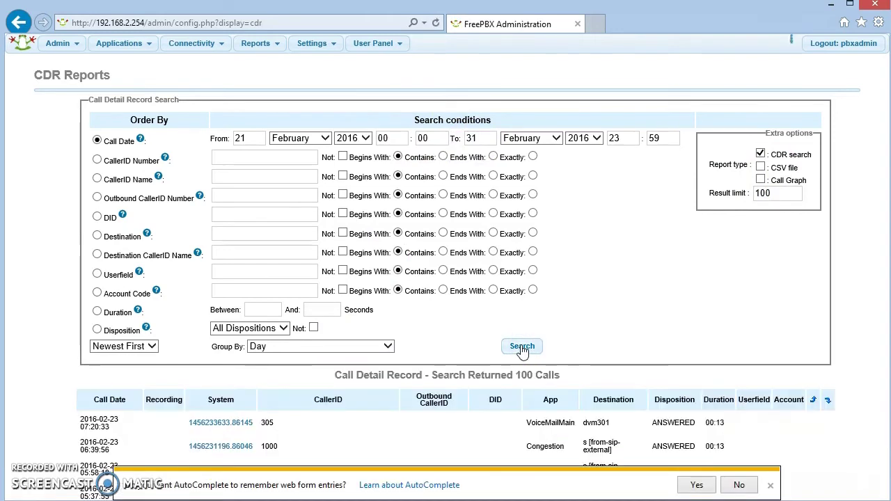
scroll(513, 265, down, 4)
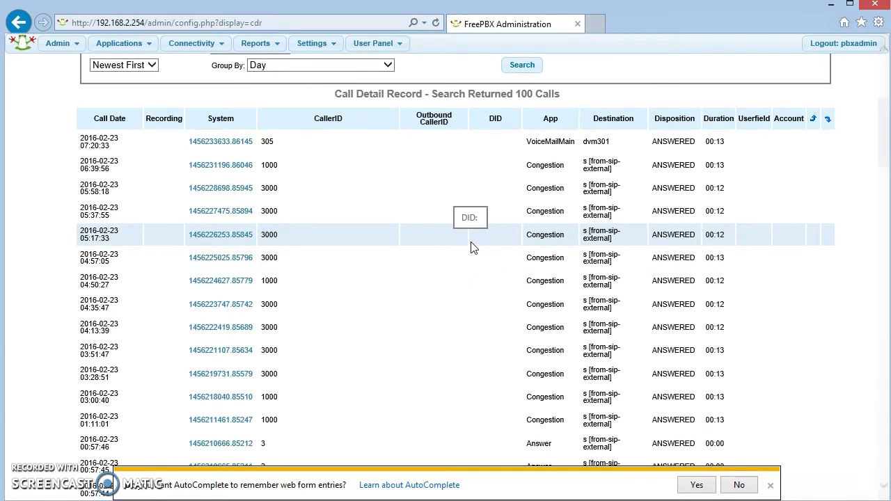
scroll(472, 245, down, 3)
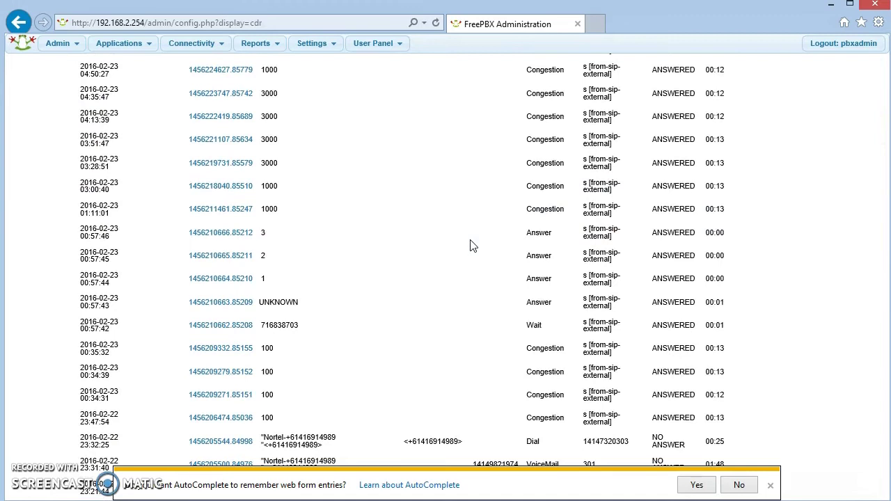
scroll(469, 243, down, 2)
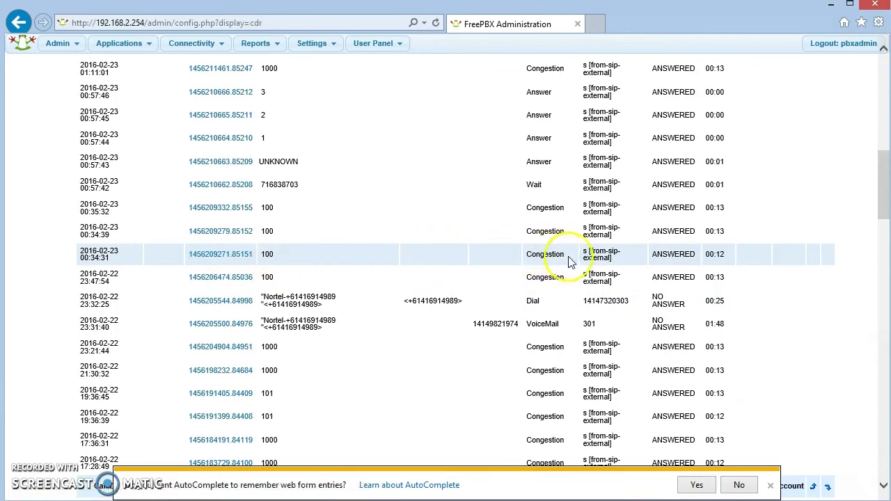
scroll(578, 253, up, 5)
scroll(581, 253, up, 1)
scroll(580, 252, up, 2)
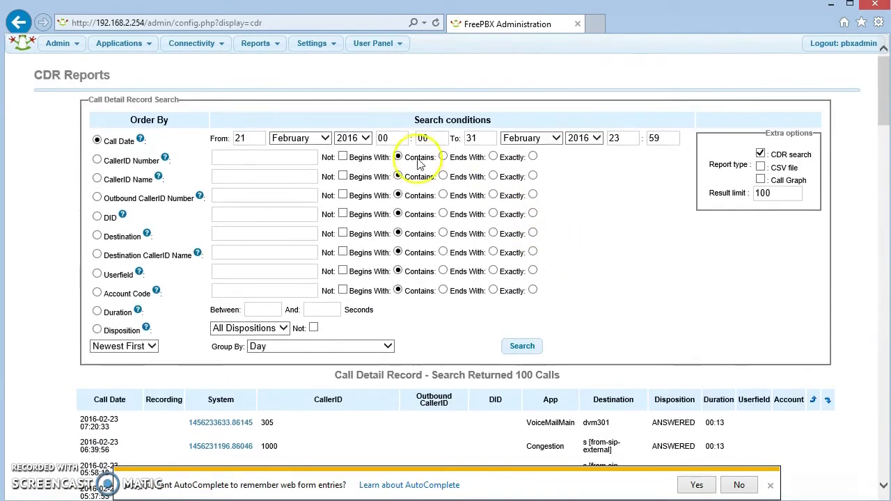
Step: Open conference 8001 IPO-Bridge, retype the number's last digit, and scroll its options
click(136, 50)
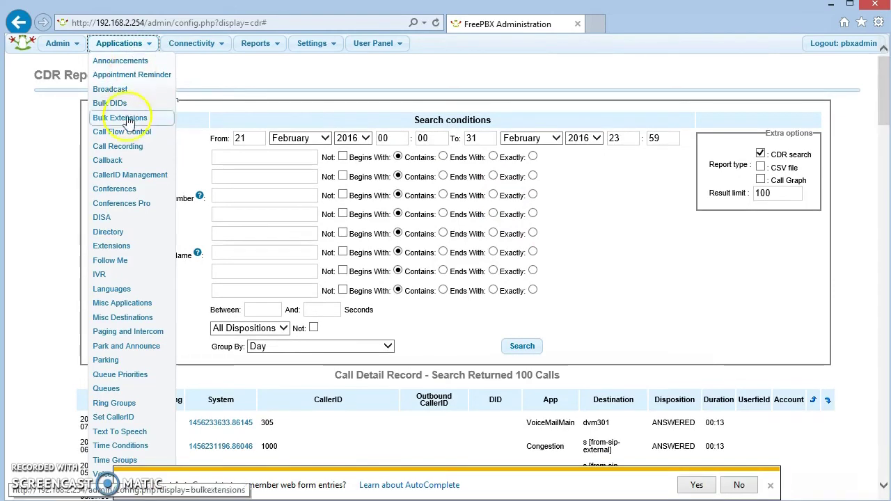
click(125, 188)
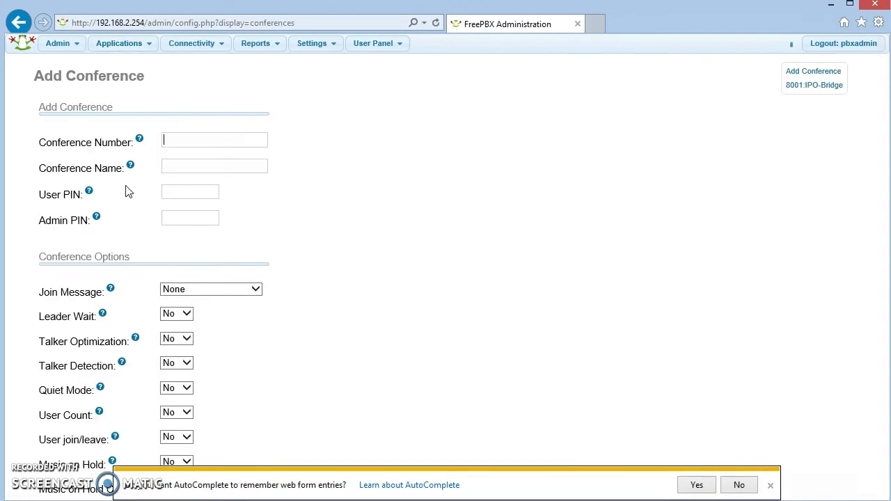
click(817, 85)
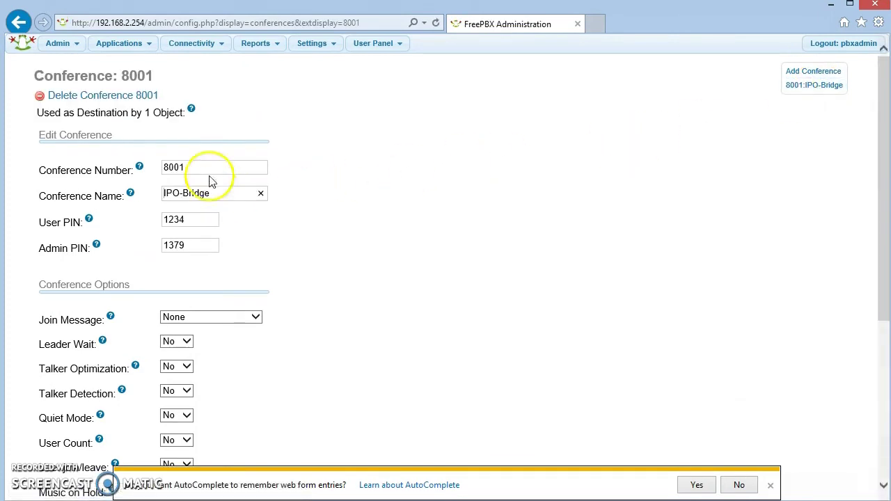
click(206, 167)
key(BackSpace)
text(1)
scroll(199, 169, down, 4)
scroll(199, 170, up, 4)
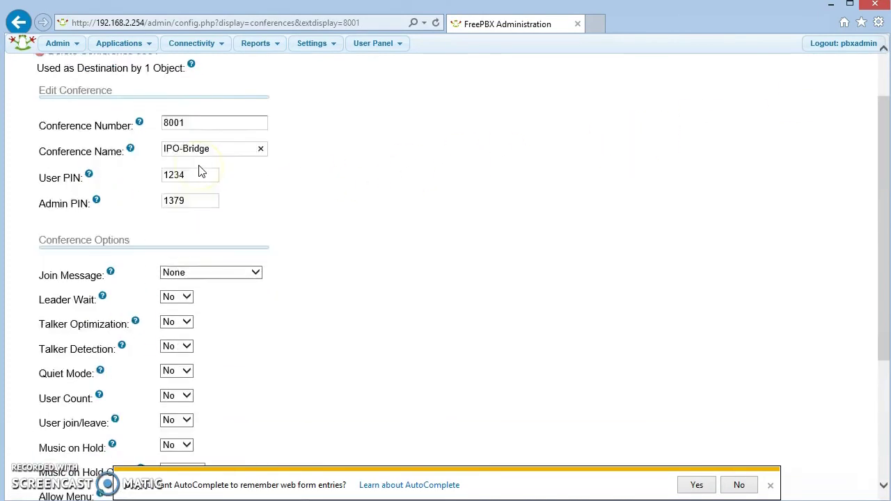
click(109, 49)
mouse_move(58, 43)
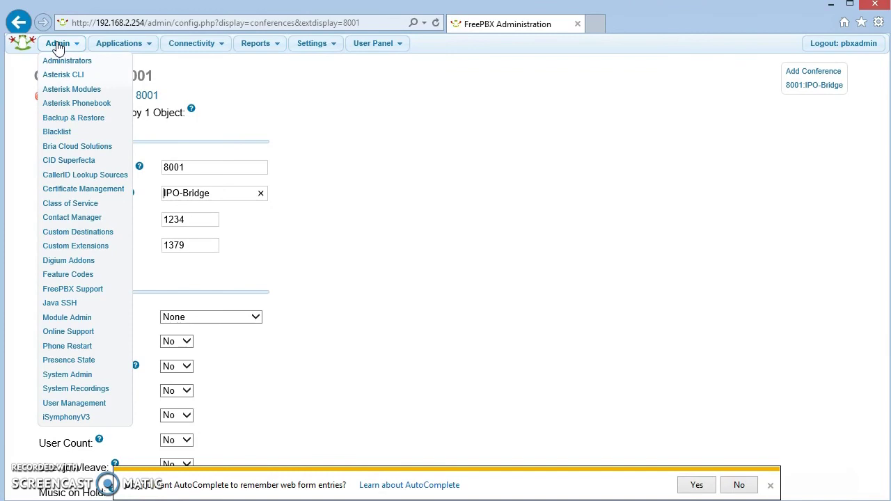
Step: Reopen the Applications menu over conference 8001's page
click(125, 46)
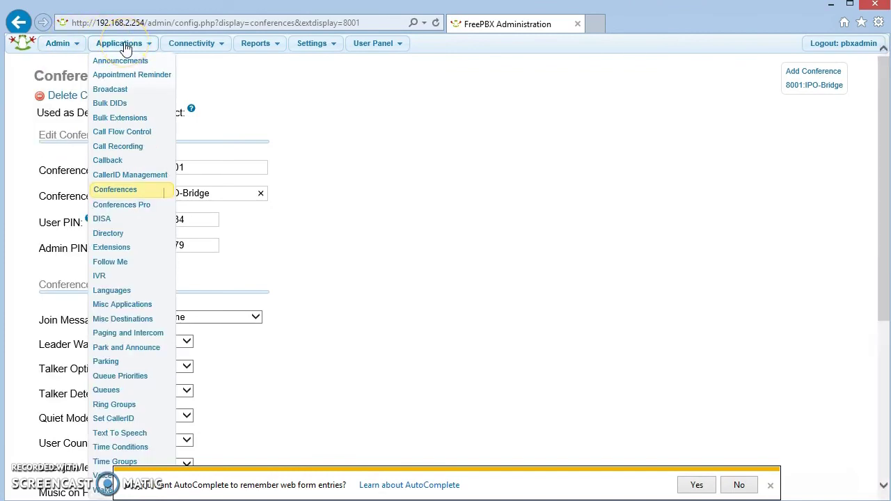